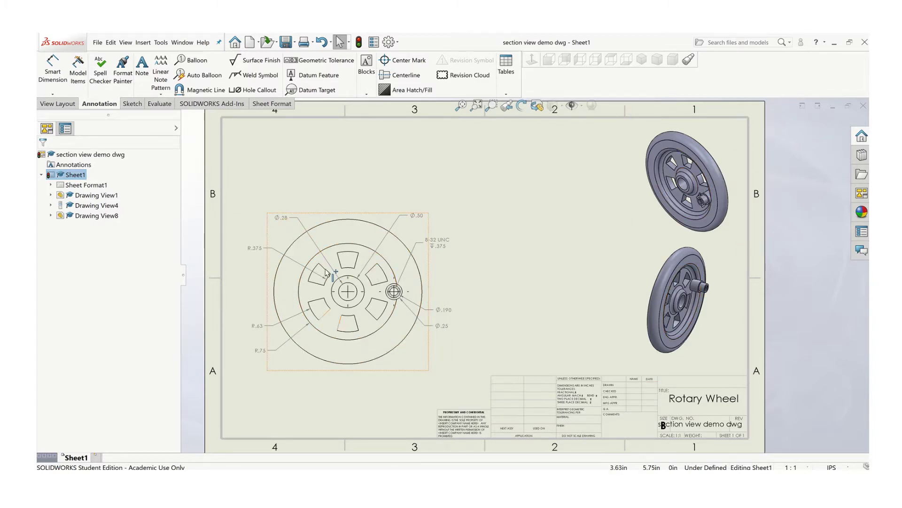
- Project a side view (Drawing View9) from the front view and place it on the right
click(70, 103)
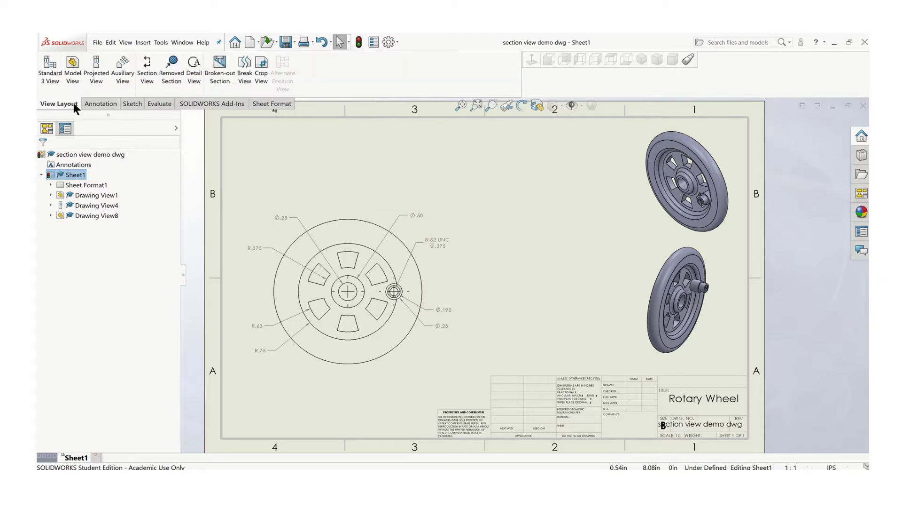
click(96, 68)
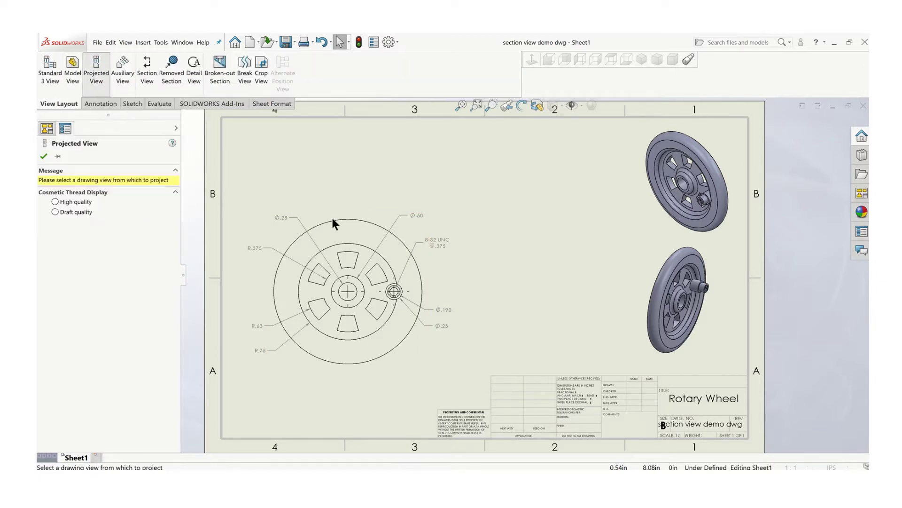
click(409, 298)
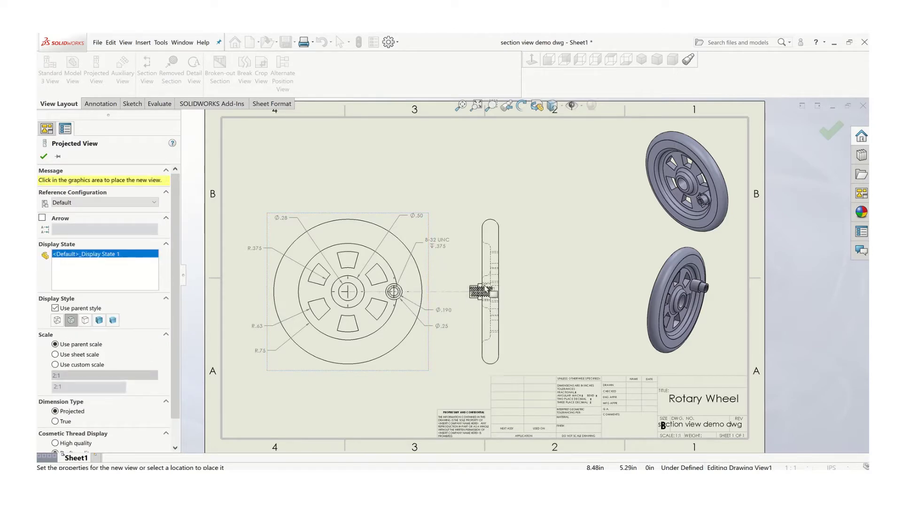
click(491, 289)
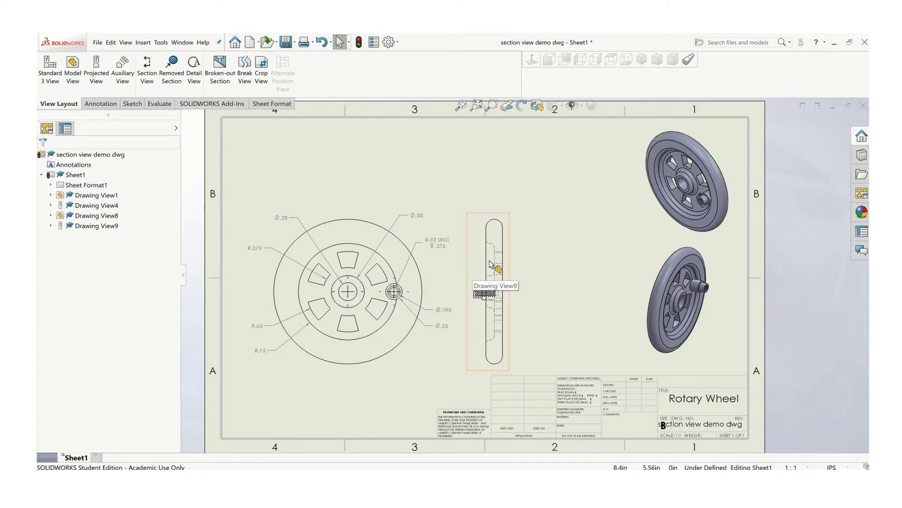
scroll(501, 275, down, 4)
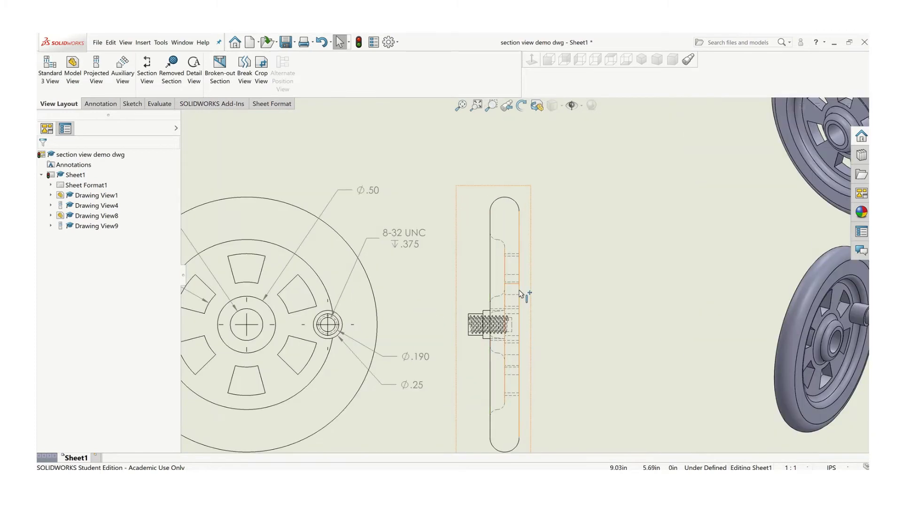
scroll(568, 294, up, 2)
scroll(564, 295, up, 2)
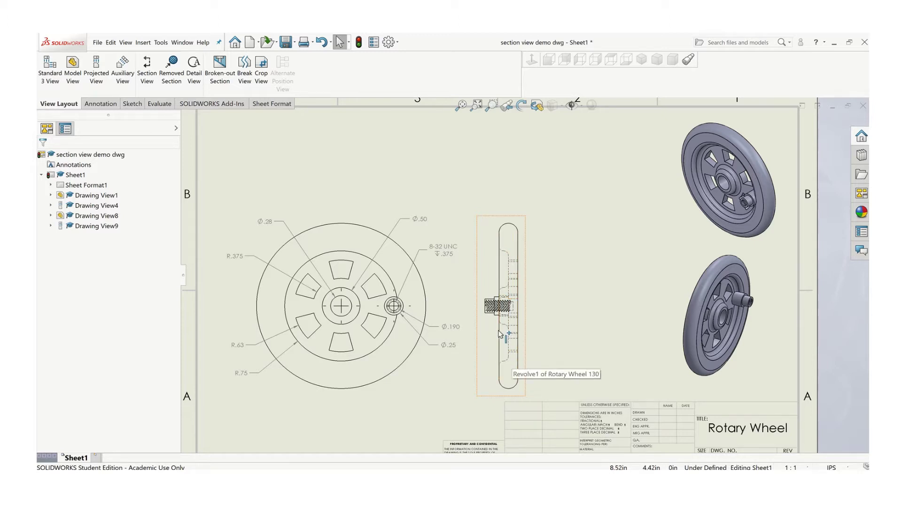
- Delete the projected side view Drawing View9 and confirm the deletion
click(476, 214)
key(Delete)
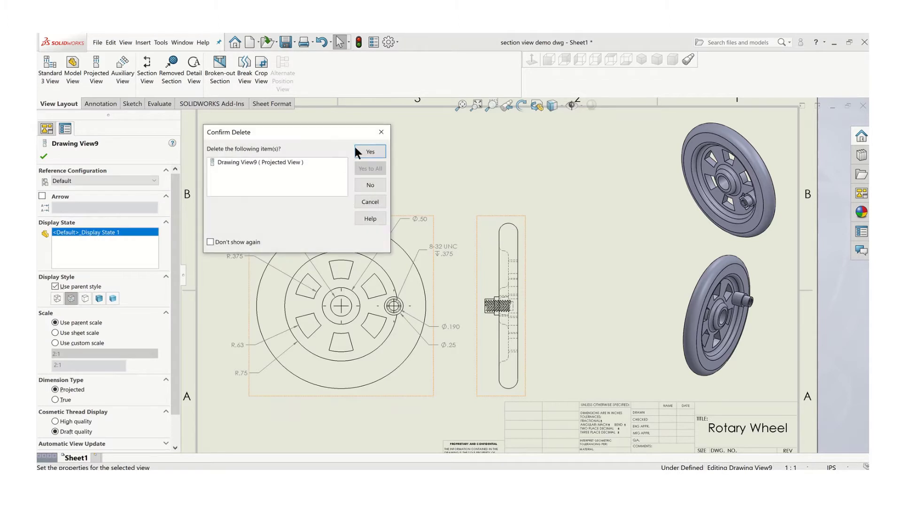
click(355, 146)
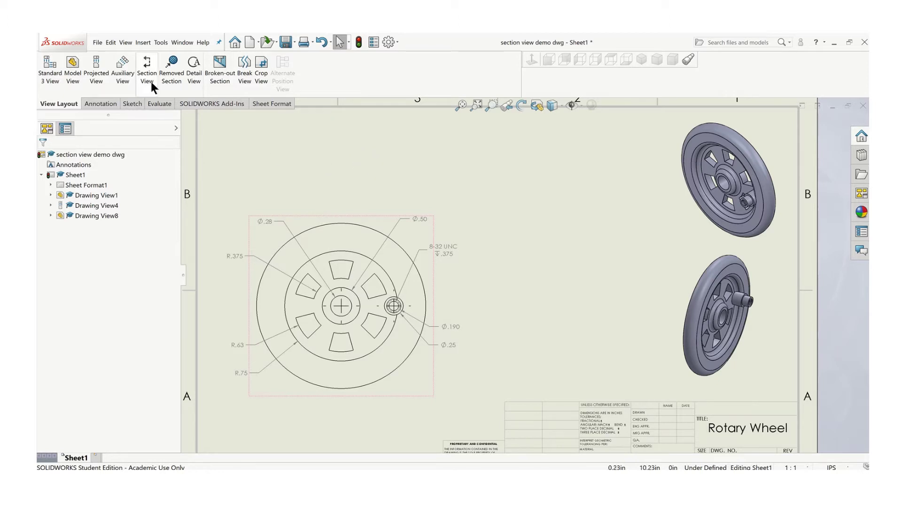
- Start a section view with a vertical cutting line through the wheel's centre
click(146, 69)
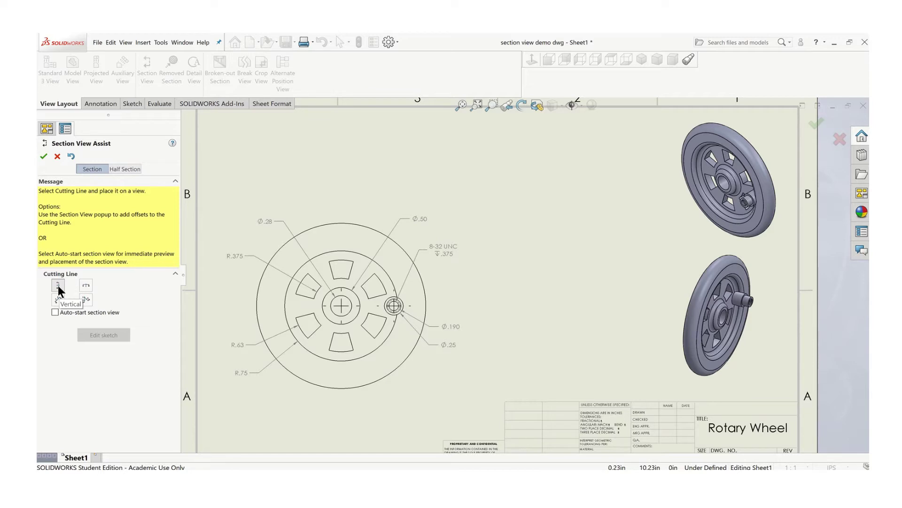
click(57, 285)
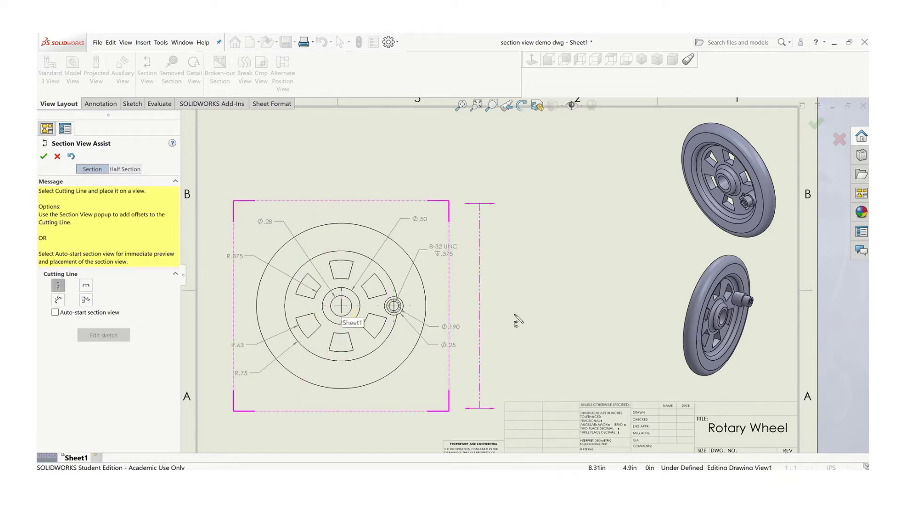
click(85, 286)
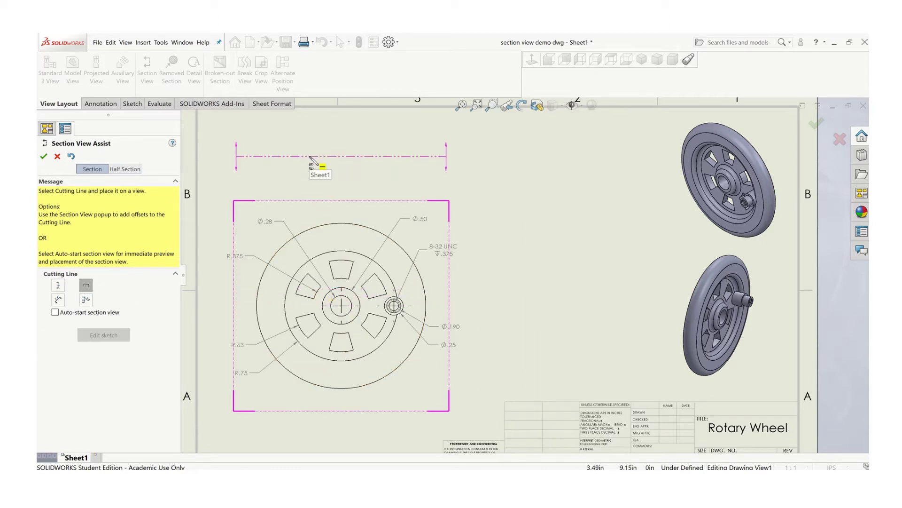
click(57, 287)
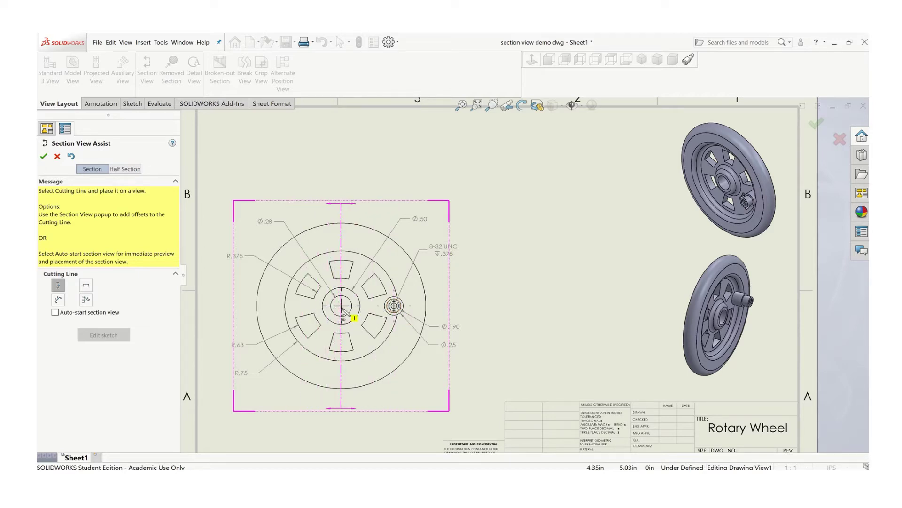
click(342, 309)
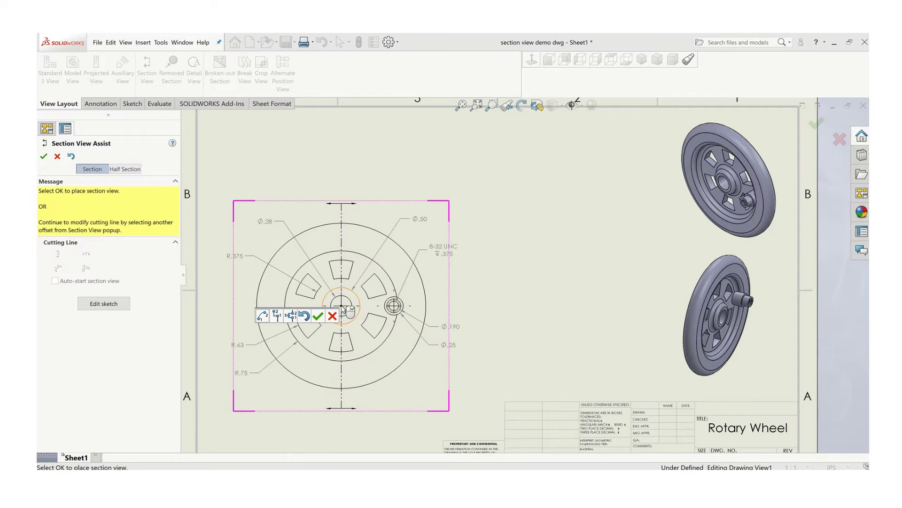
- Accept the cutting line and place Section A-A at 2:1 right of the front view
click(318, 316)
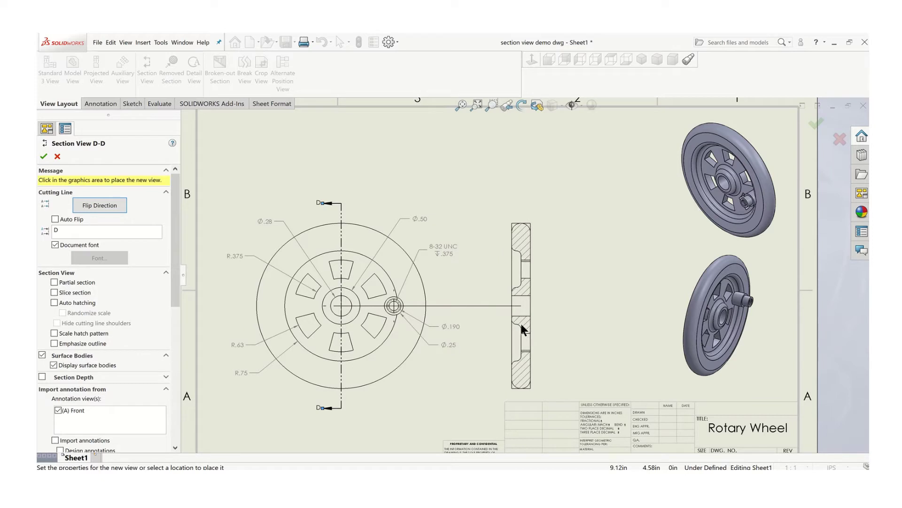
click(521, 323)
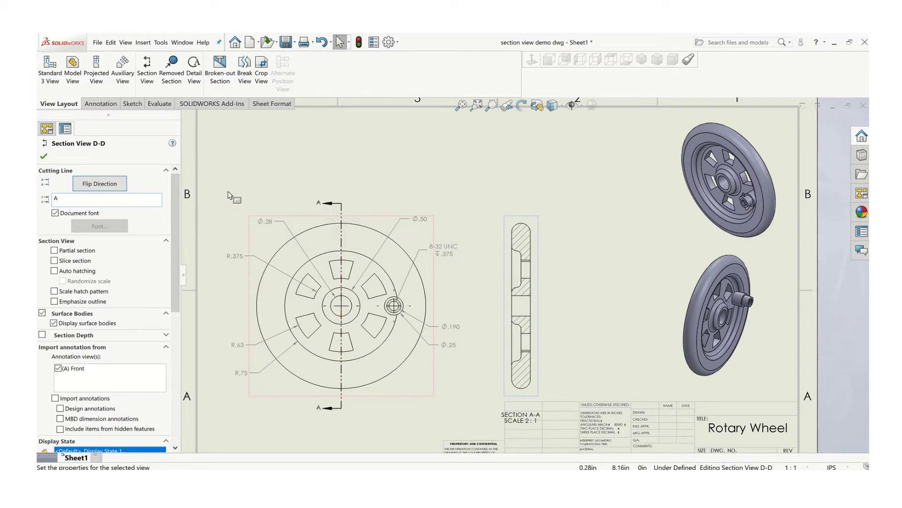
- Confirm Section A-A, then reposition the front view and Section A-A, keeping them aligned
click(43, 156)
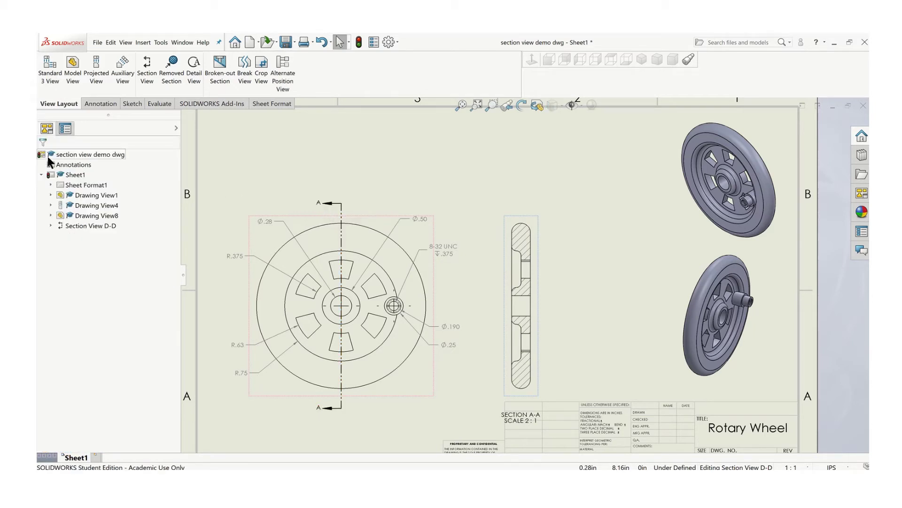
click(193, 181)
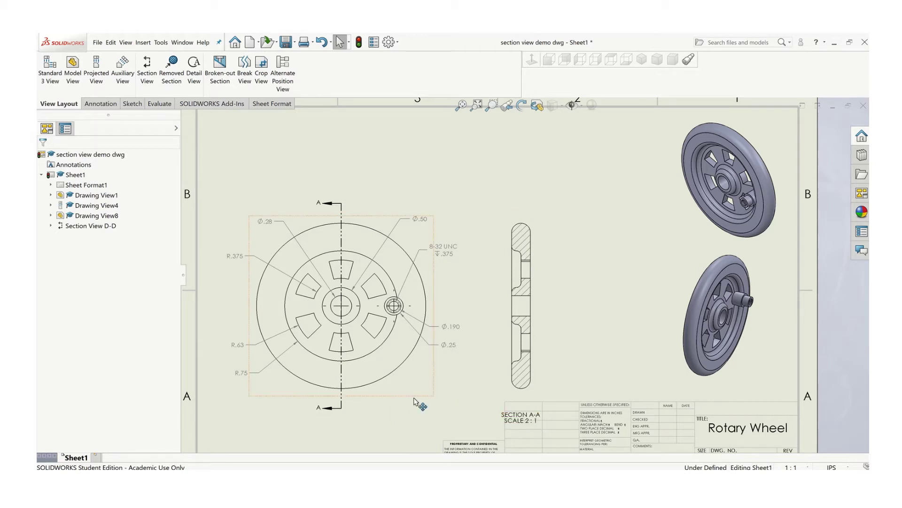
drag(415, 395, 418, 372)
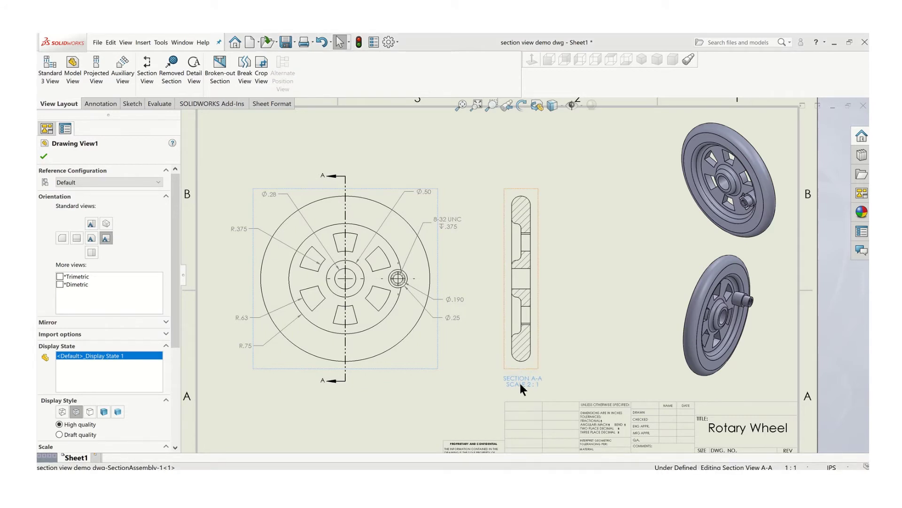
click(520, 382)
key(Escape)
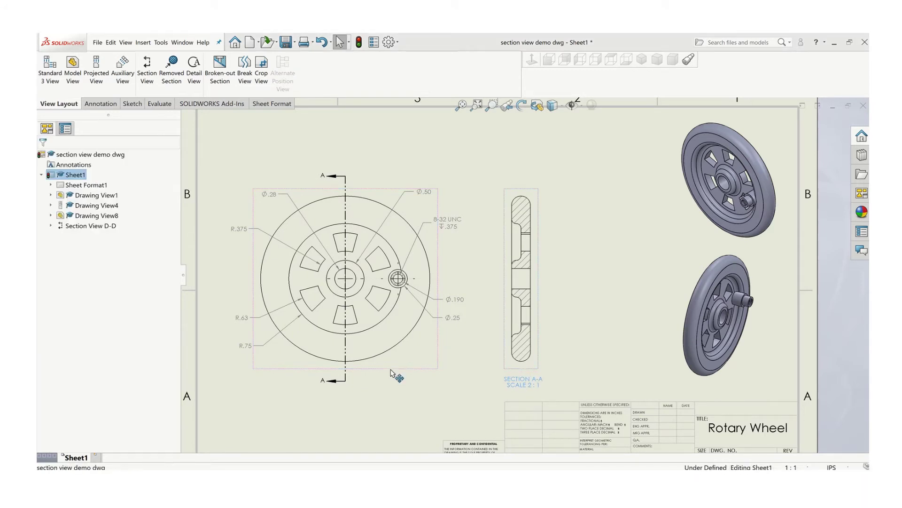
drag(390, 373, 391, 380)
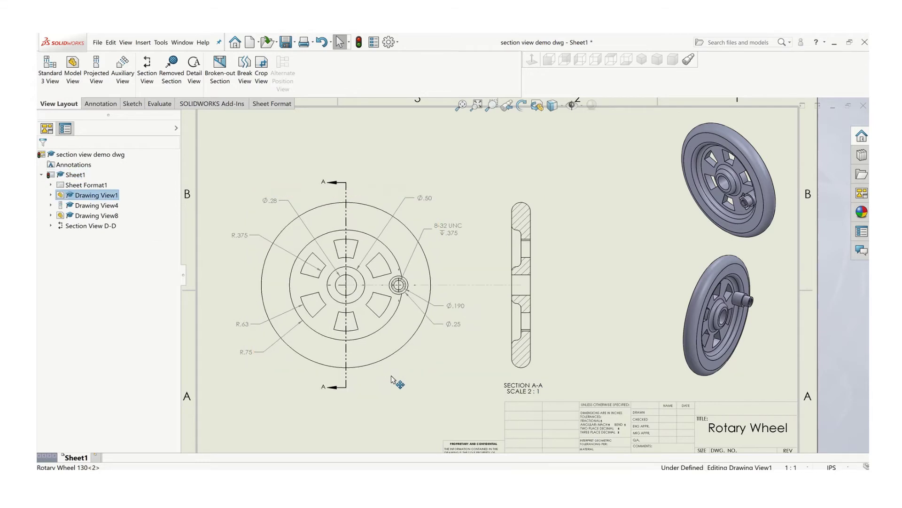
click(399, 409)
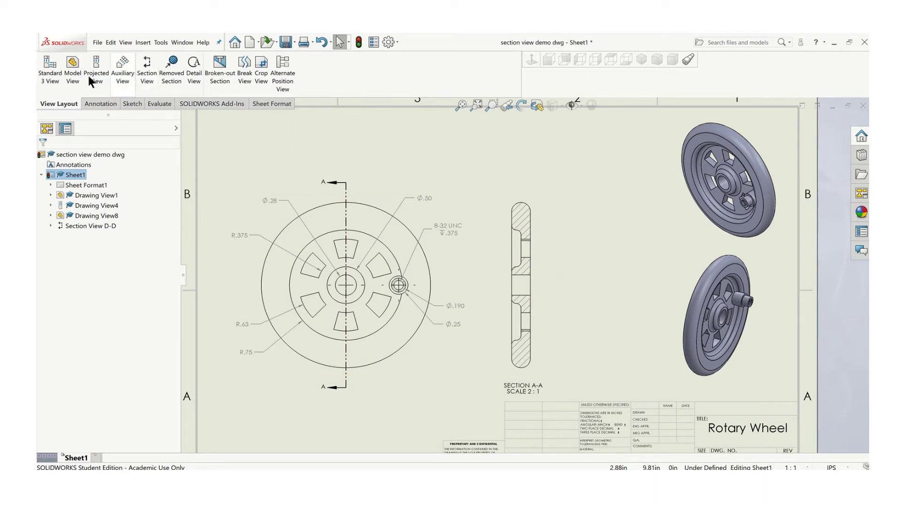
- Add an automatic horizontal centerline to Section A-A using Select View
click(100, 103)
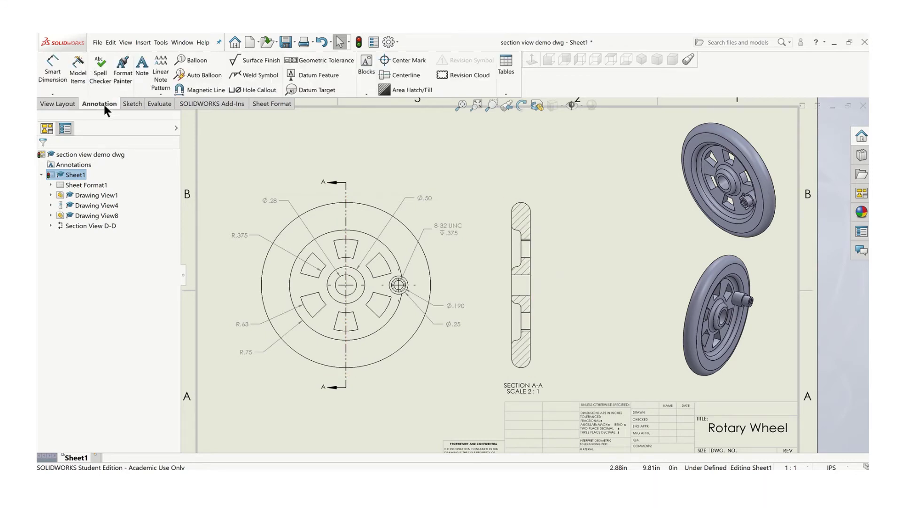
click(400, 75)
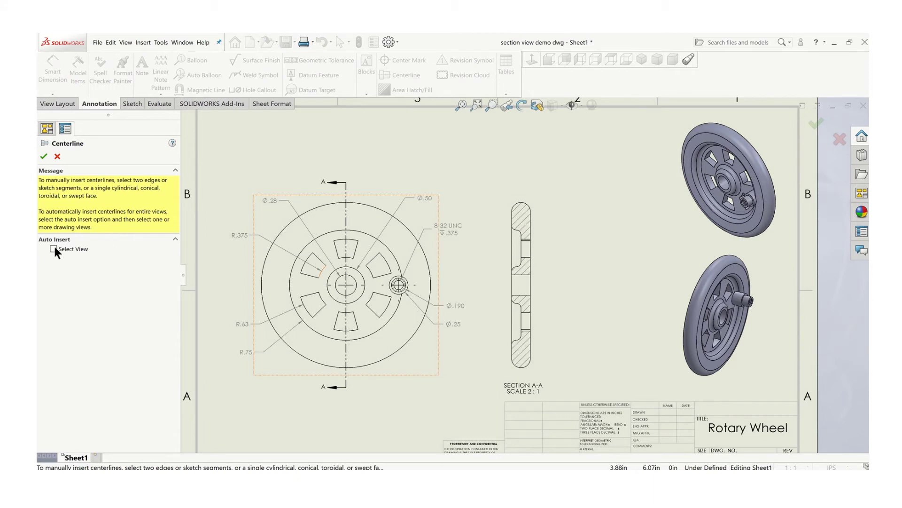
click(54, 249)
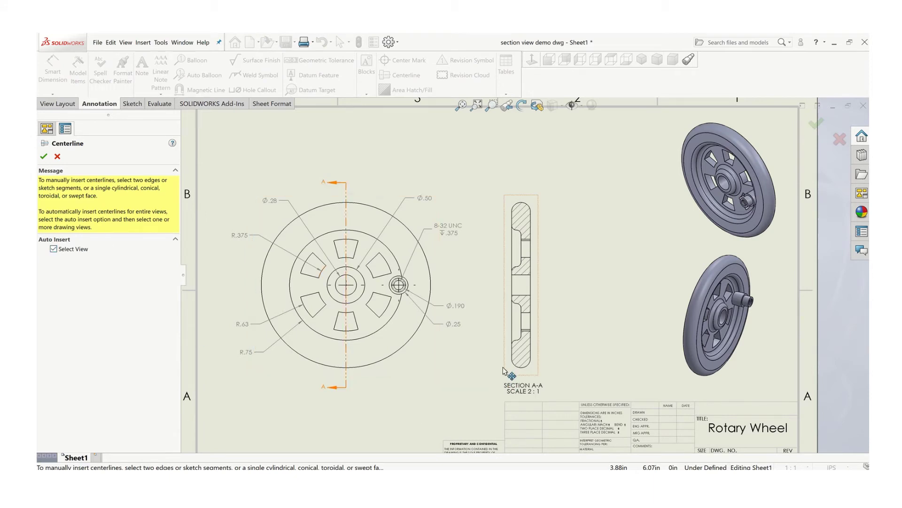
click(507, 382)
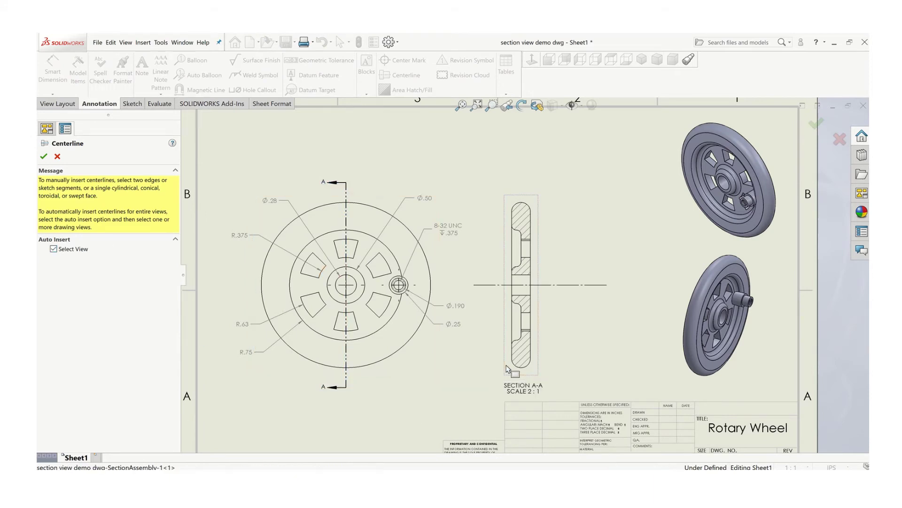
click(44, 156)
- Trim both ends of the centerline so it extends just beyond the section
click(606, 285)
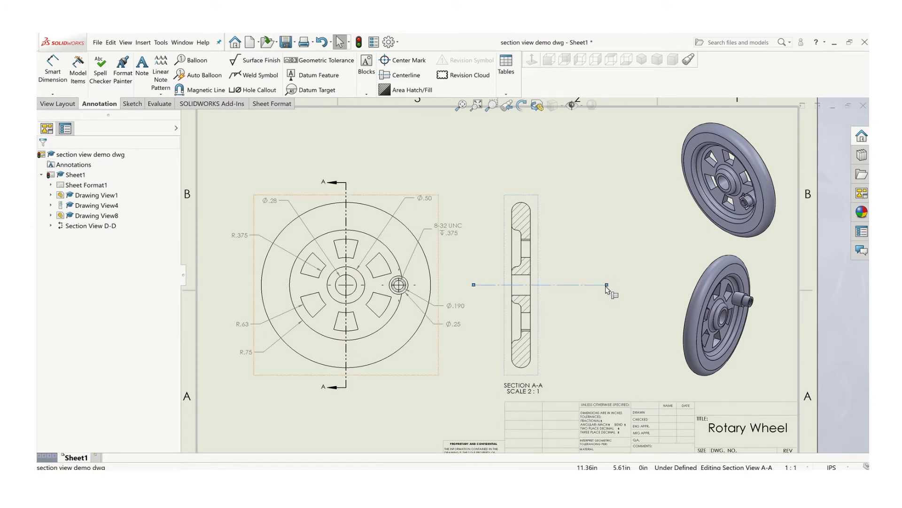
drag(607, 286, 552, 287)
drag(474, 286, 488, 288)
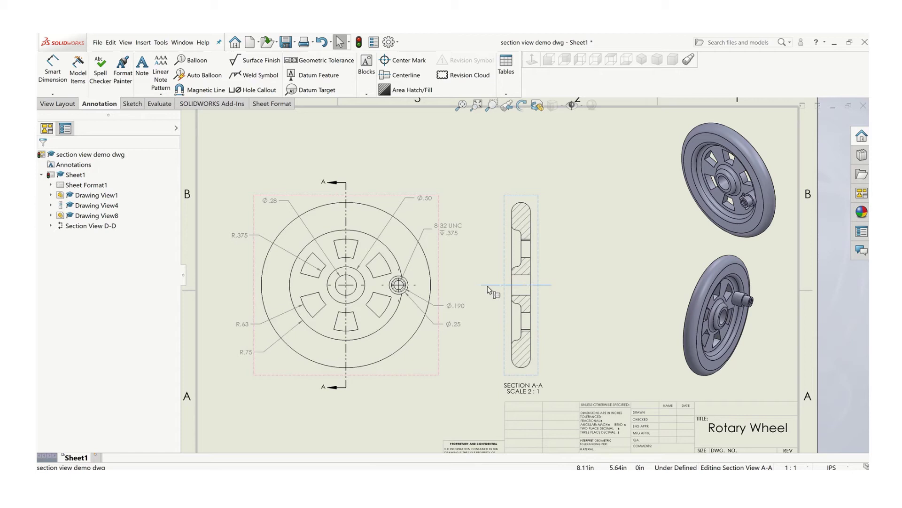
click(459, 172)
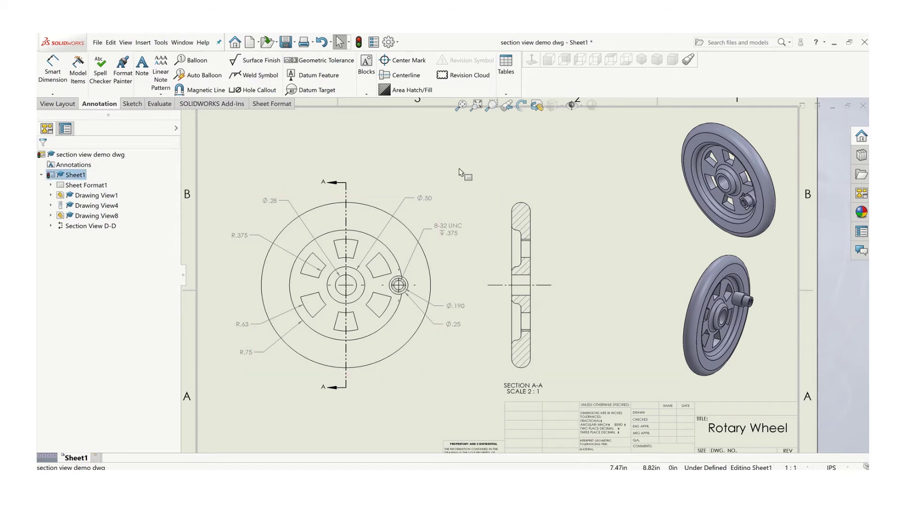
scroll(459, 206, up, 5)
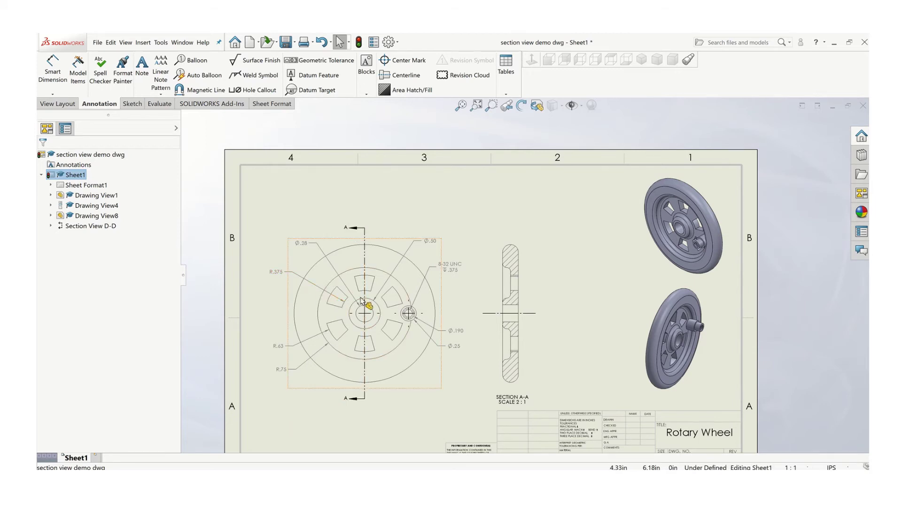
click(408, 314)
click(452, 330)
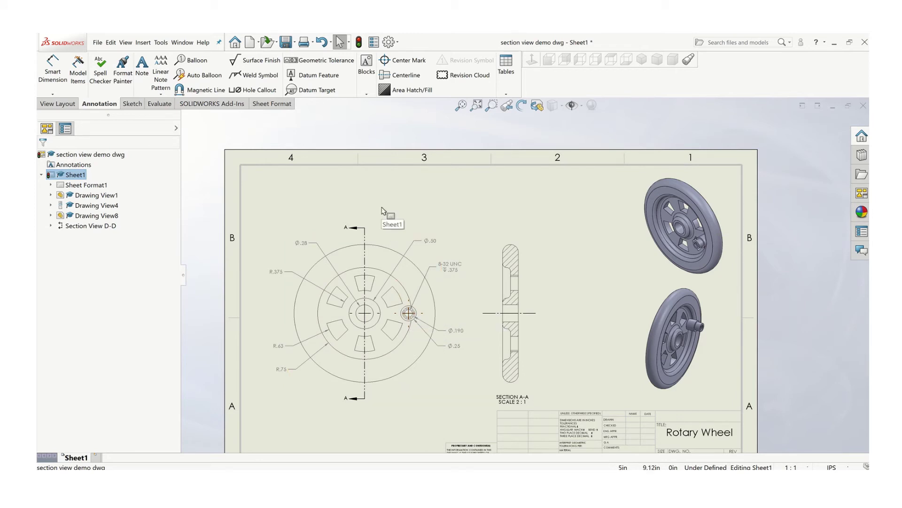
- Cut the front view with a horizontal section line E through the wheel's centre
click(64, 106)
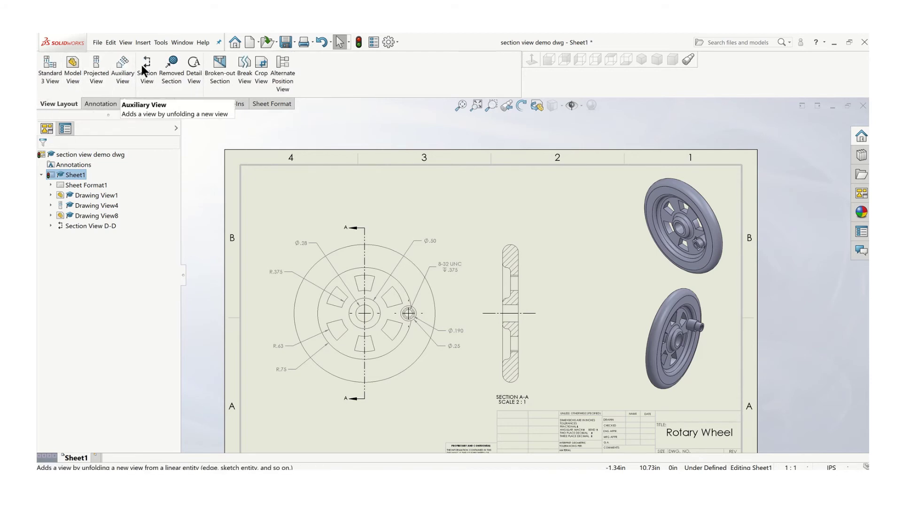
click(146, 71)
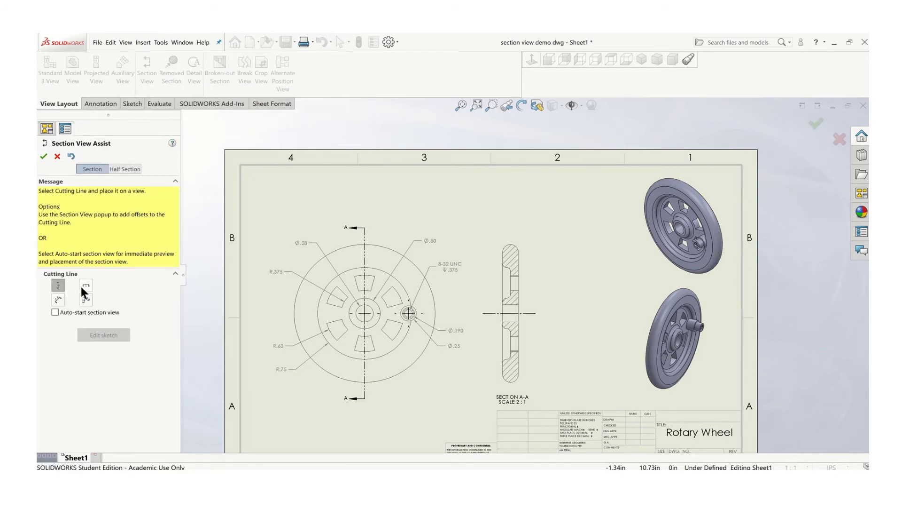
click(84, 286)
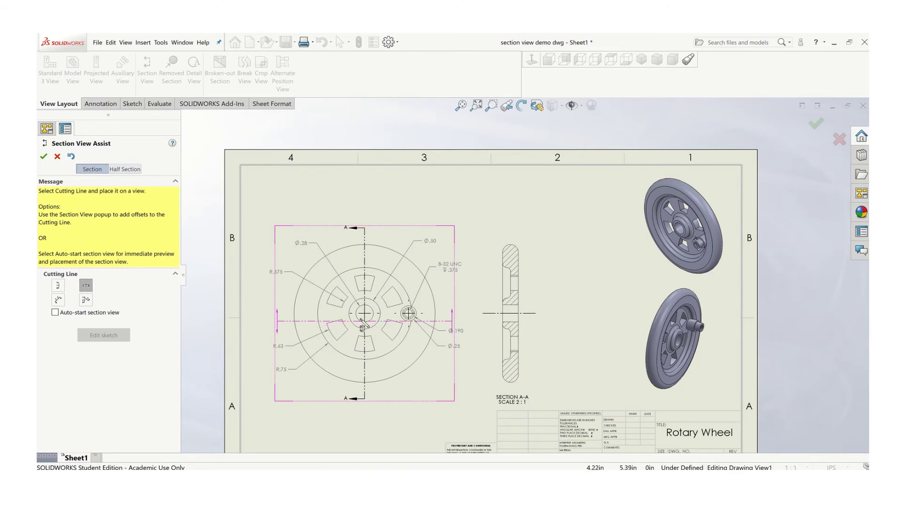
click(365, 313)
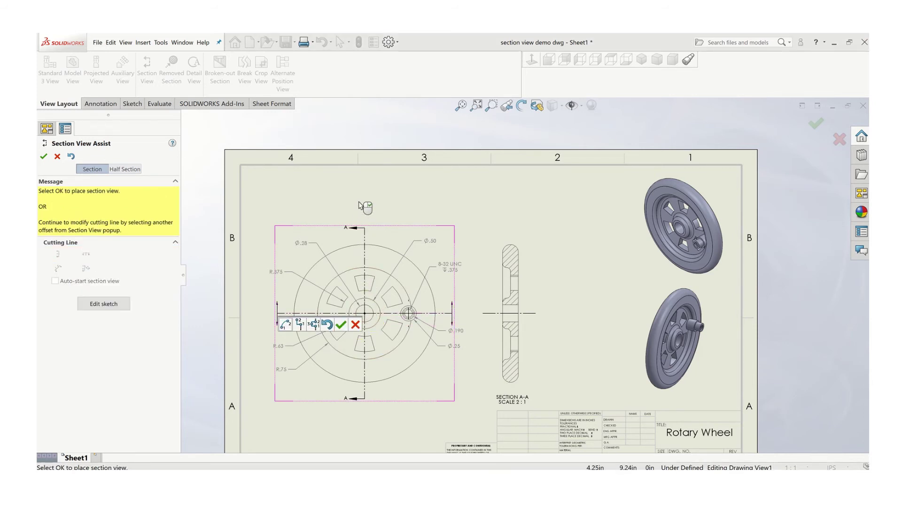
click(341, 324)
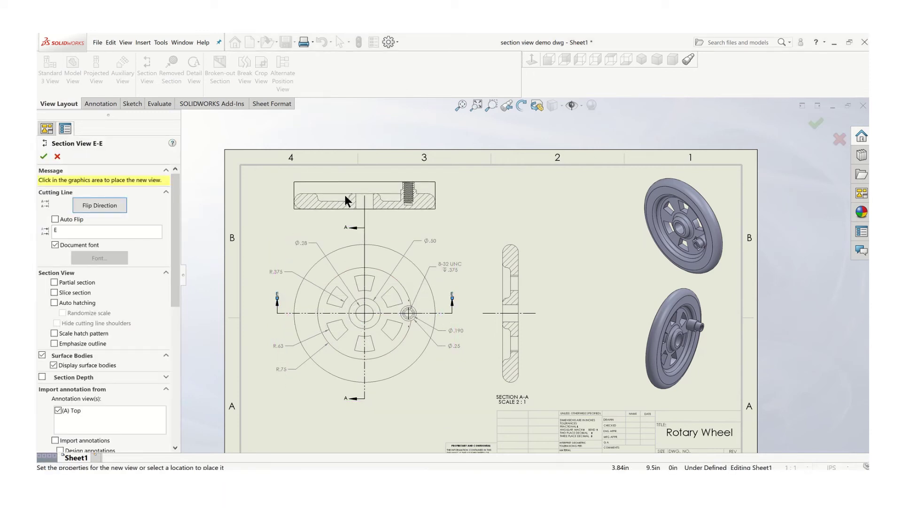
- Place the section view above the wheel and relabel it from E to B
click(346, 199)
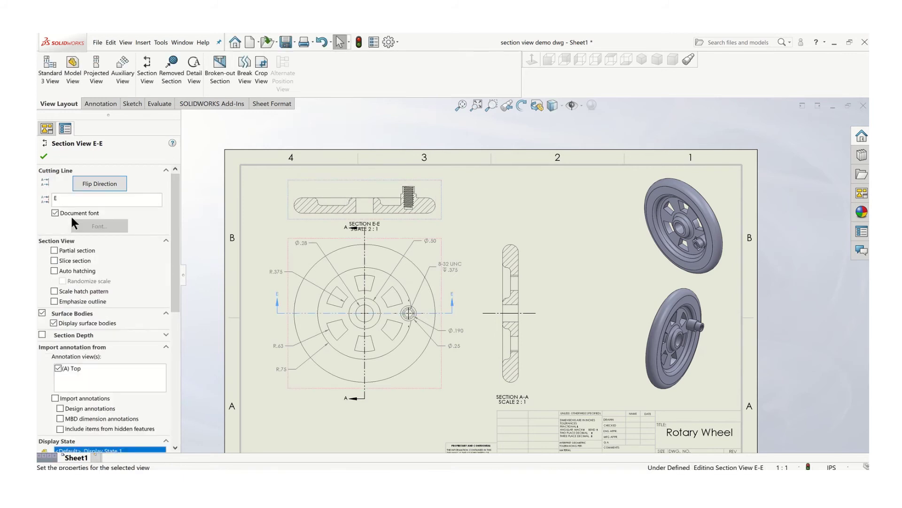
double_click(57, 197)
text(B)
click(44, 156)
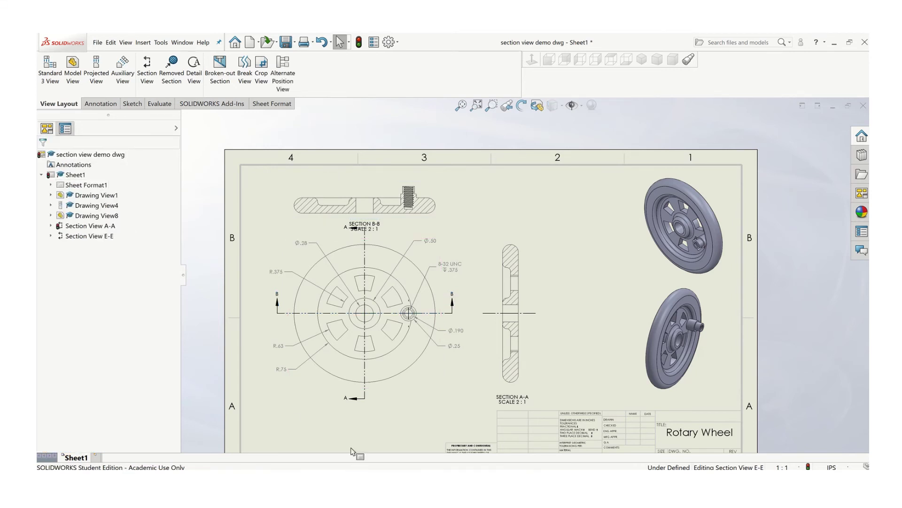
- Nudge the front view down and Section B-B up to adjust their spacing
click(315, 399)
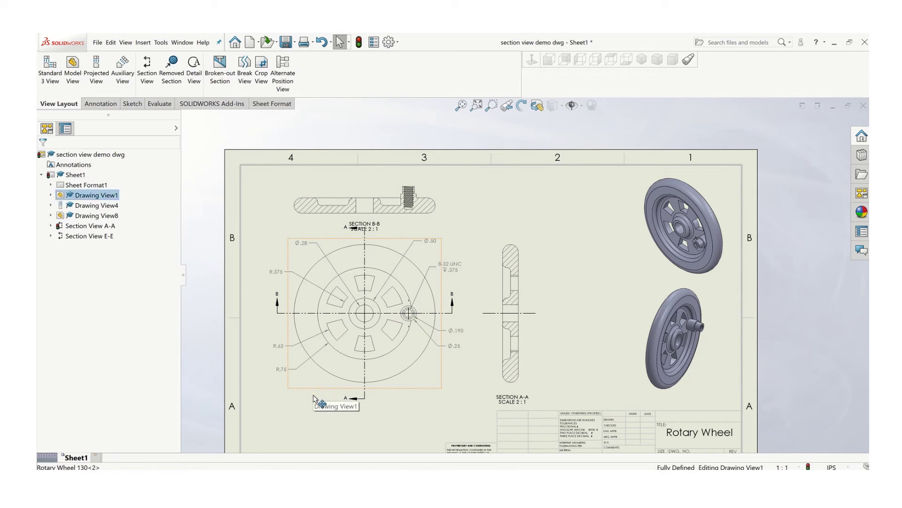
drag(314, 398, 314, 404)
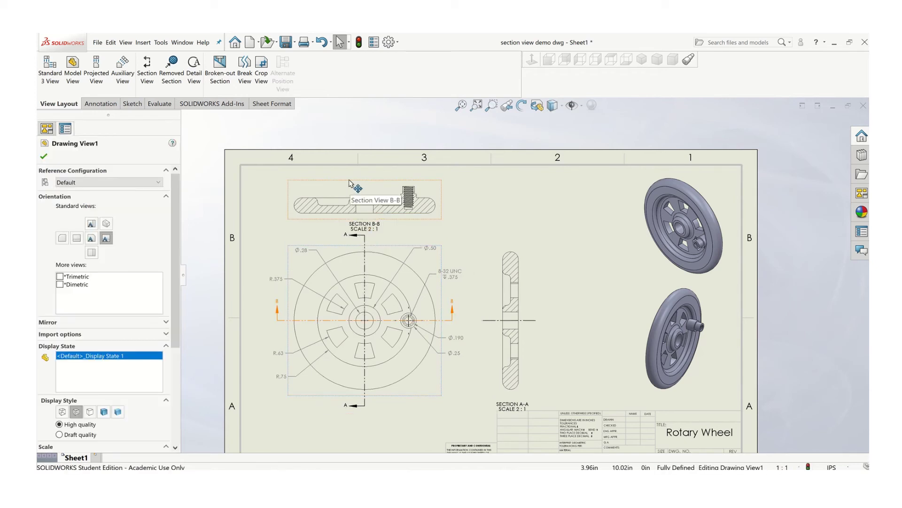
drag(349, 183, 350, 179)
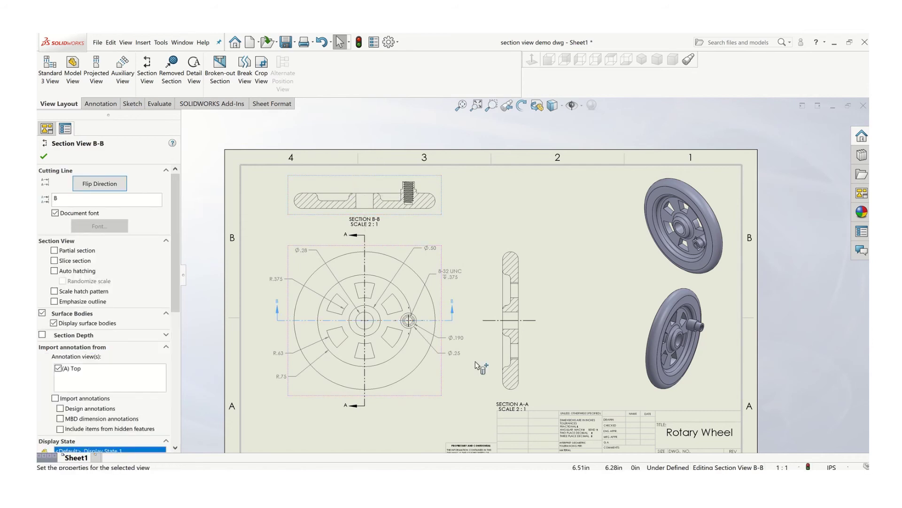
click(505, 401)
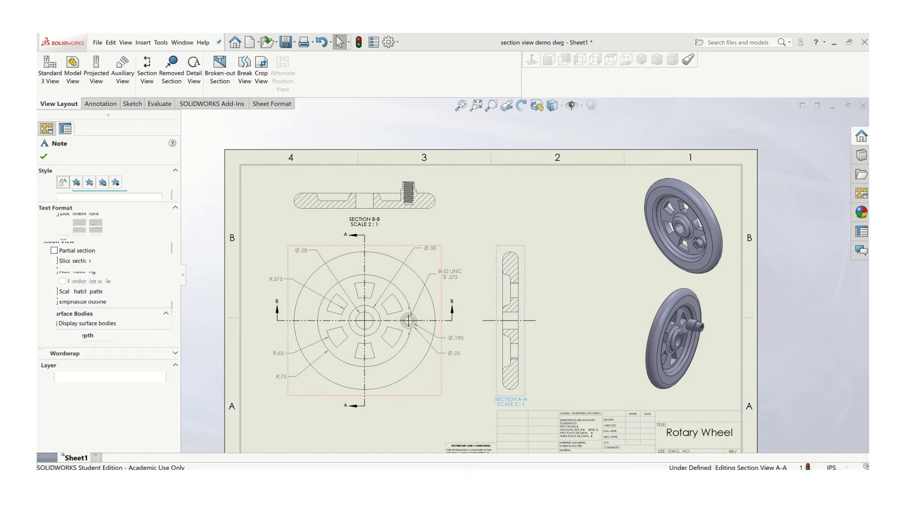
click(414, 425)
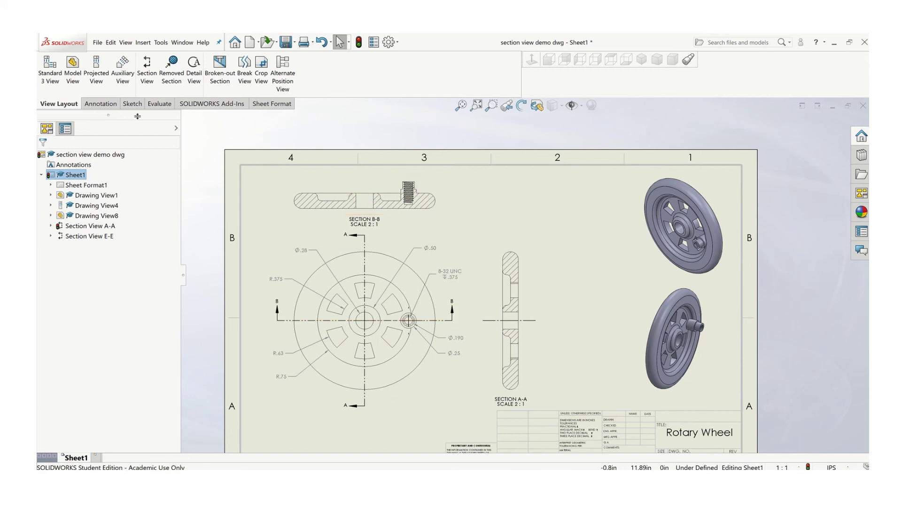
- Add a vertical centerline through the wheel's axis in Section B-B
click(98, 104)
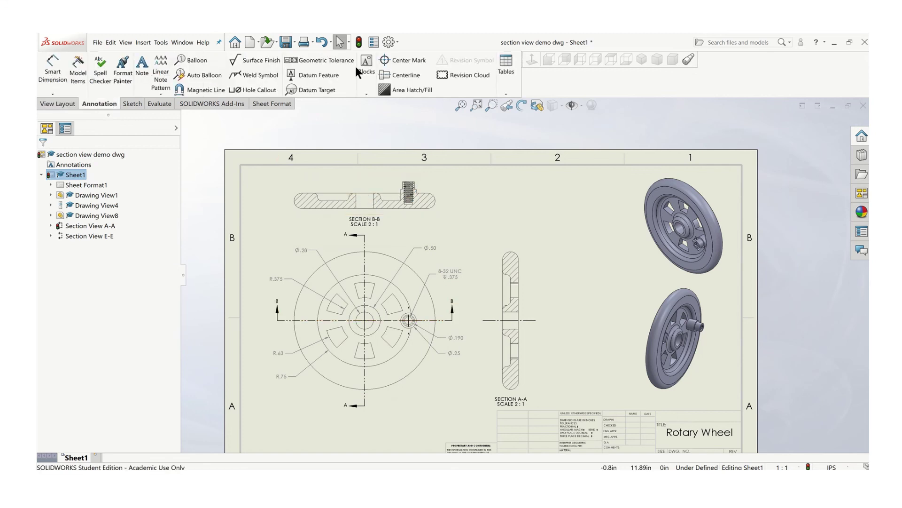
click(396, 75)
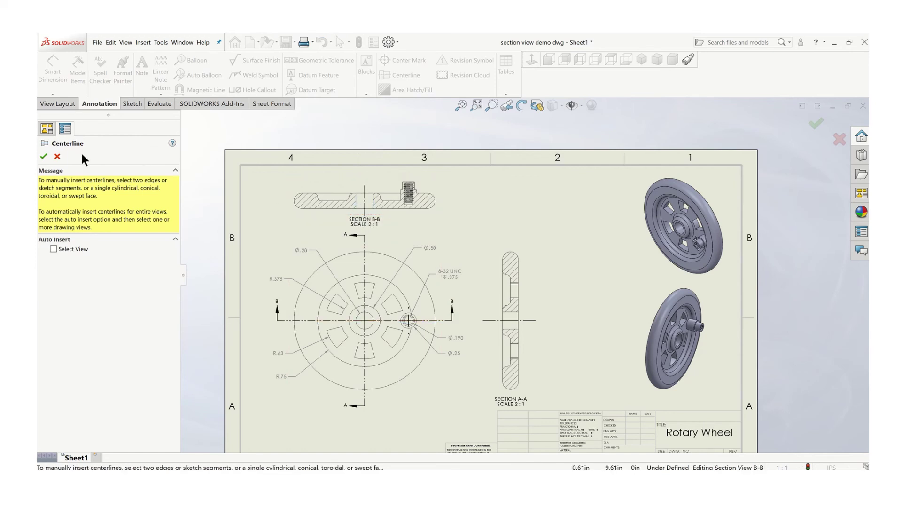
click(44, 157)
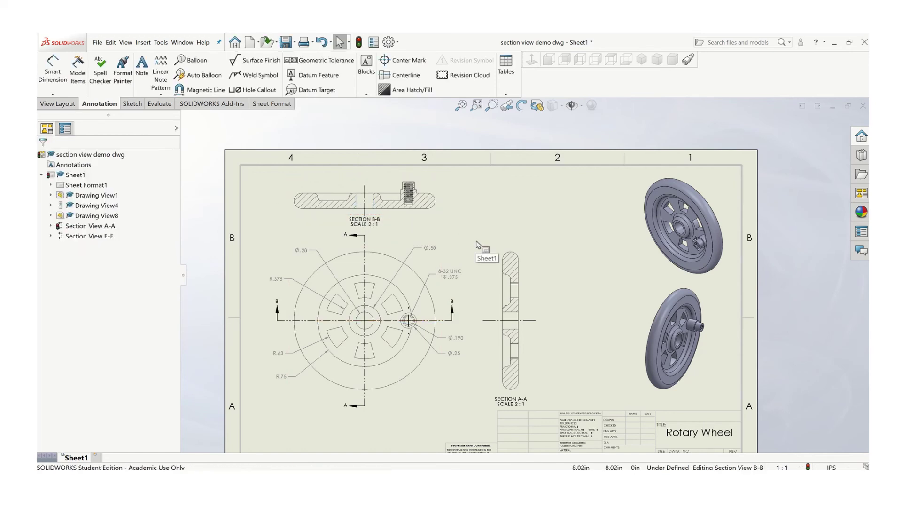